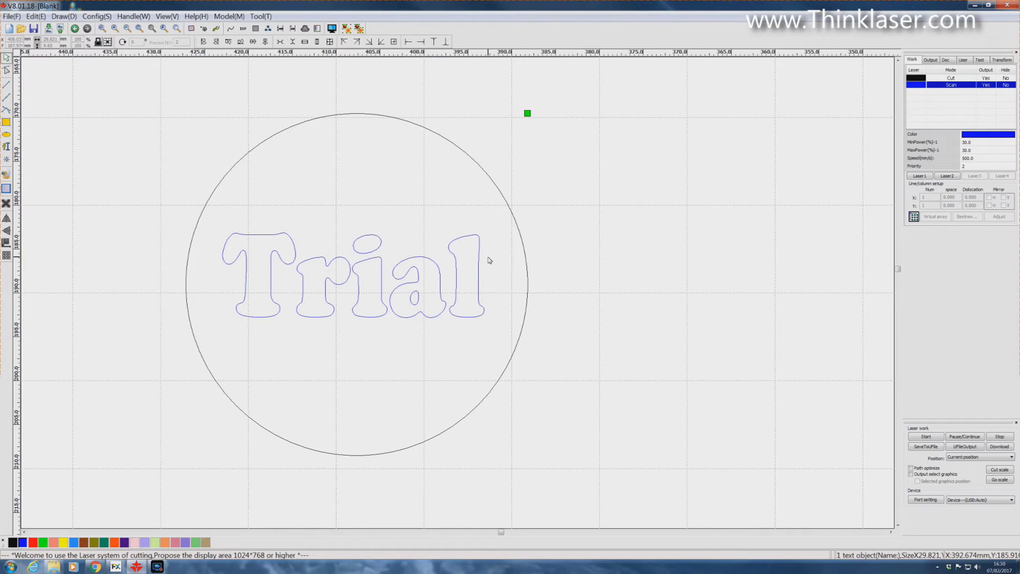
Step: Review the black Cut layer's parameters, then set the blue Scan layer's Is Output to No
double_click(915, 80)
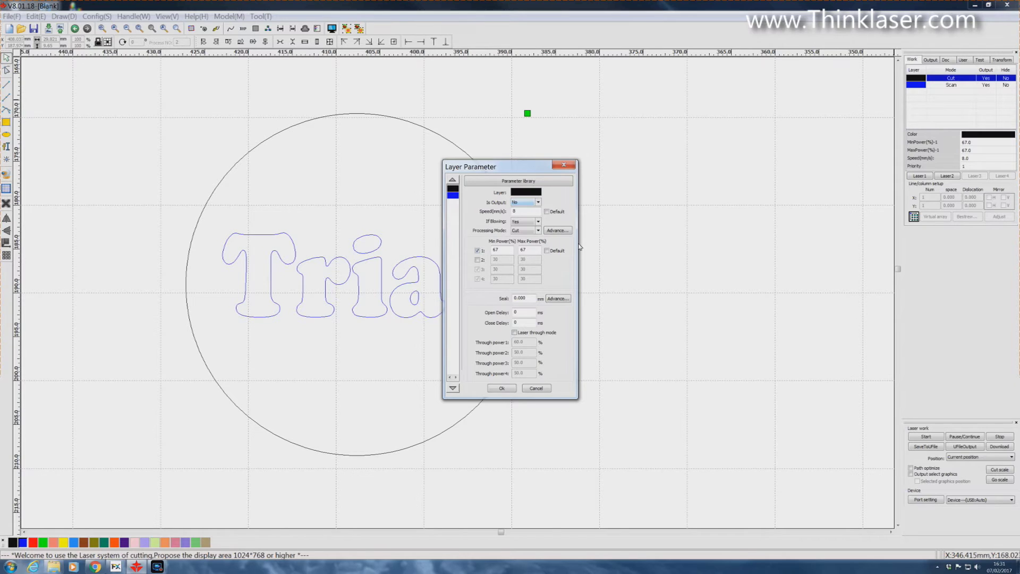
key("Return")
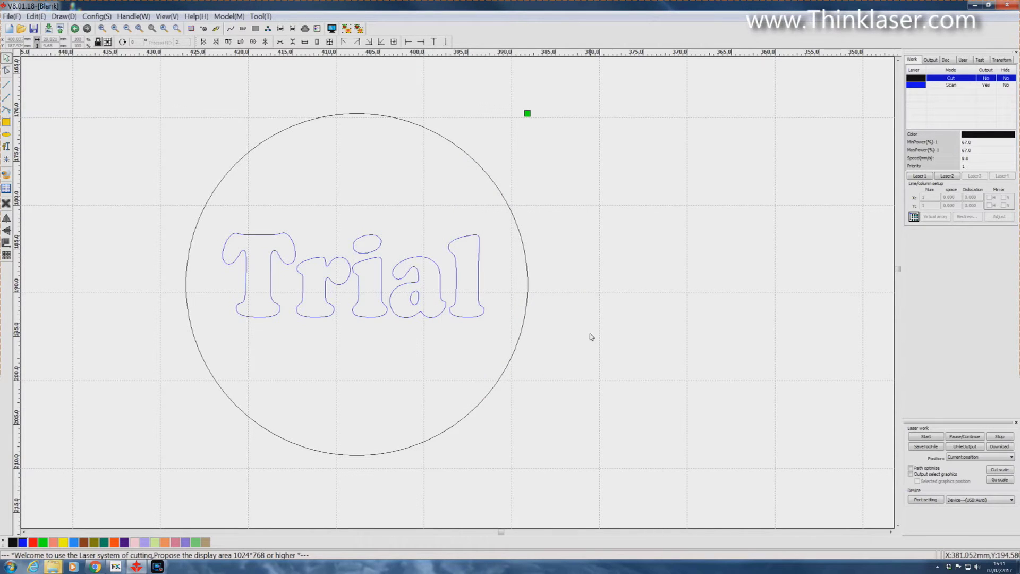
double_click(924, 85)
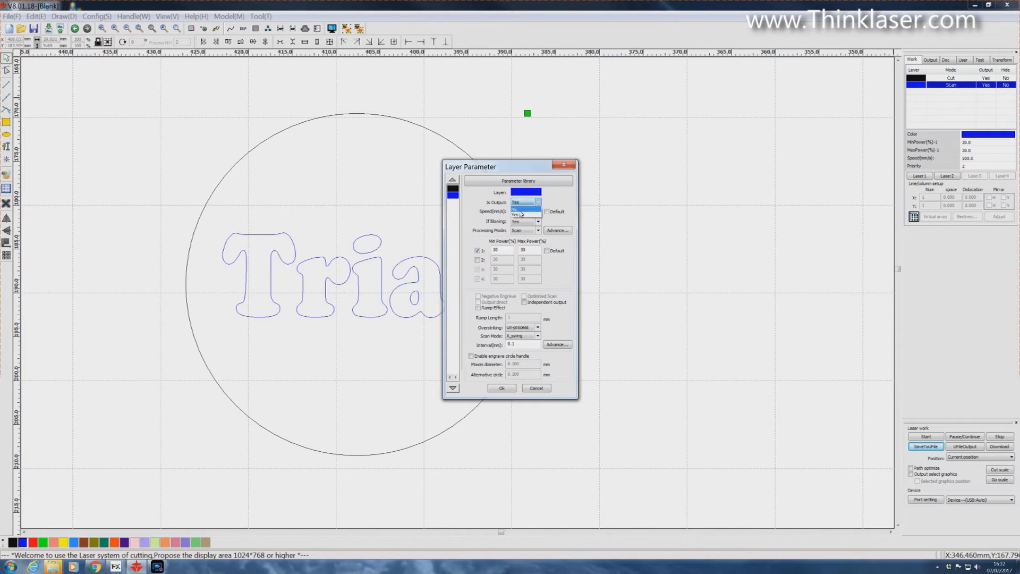
left_click(518, 209)
key("Return")
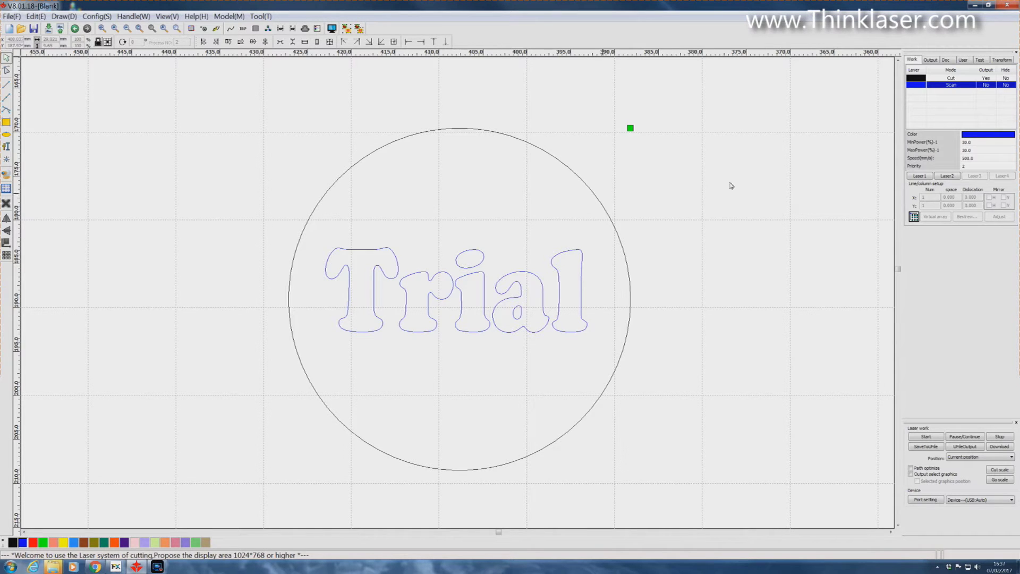
Step: Switch the blue Scan layer's Is Output from No back to Yes and confirm
double_click(917, 87)
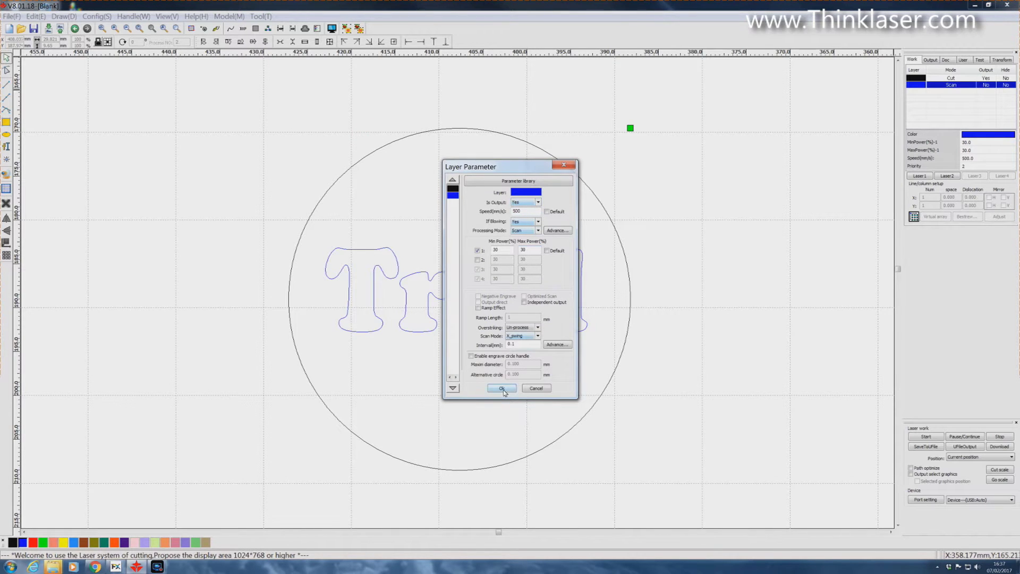
key("Return")
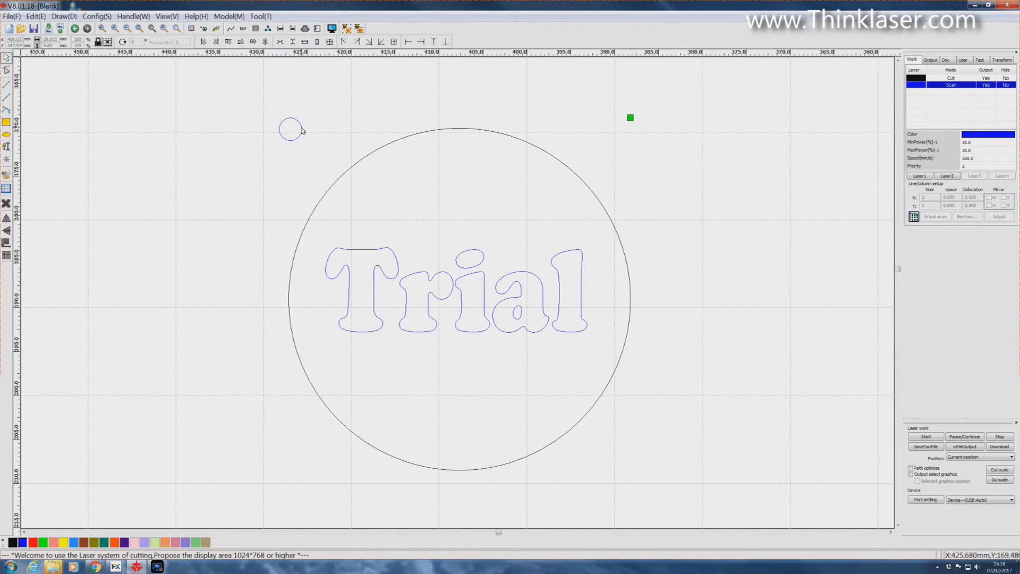
Step: Draw a small circle above the large circle on a red layer with speed 2.0 and min power 1.0
left_click_drag(302, 130, 302, 131)
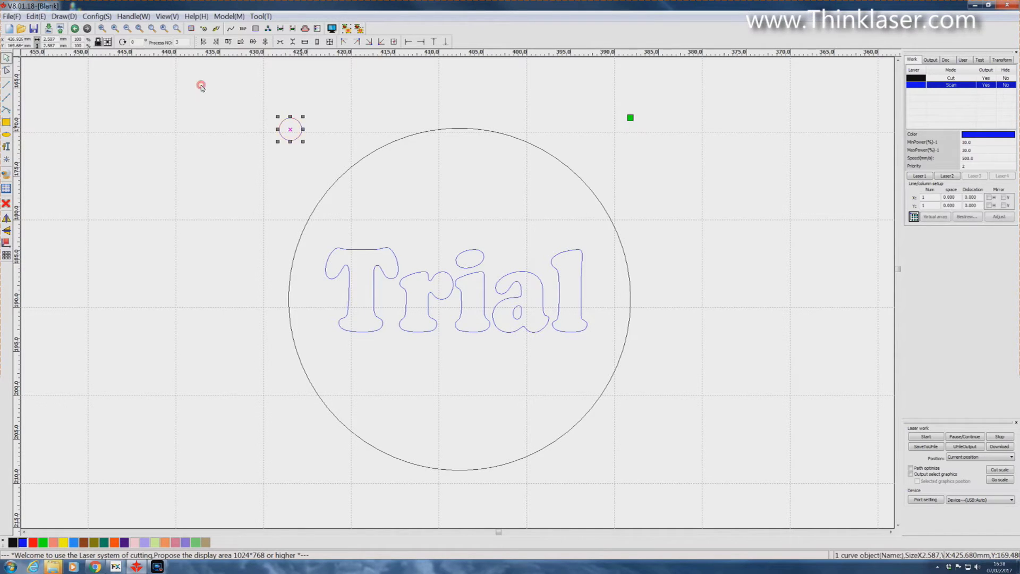
left_click(33, 543)
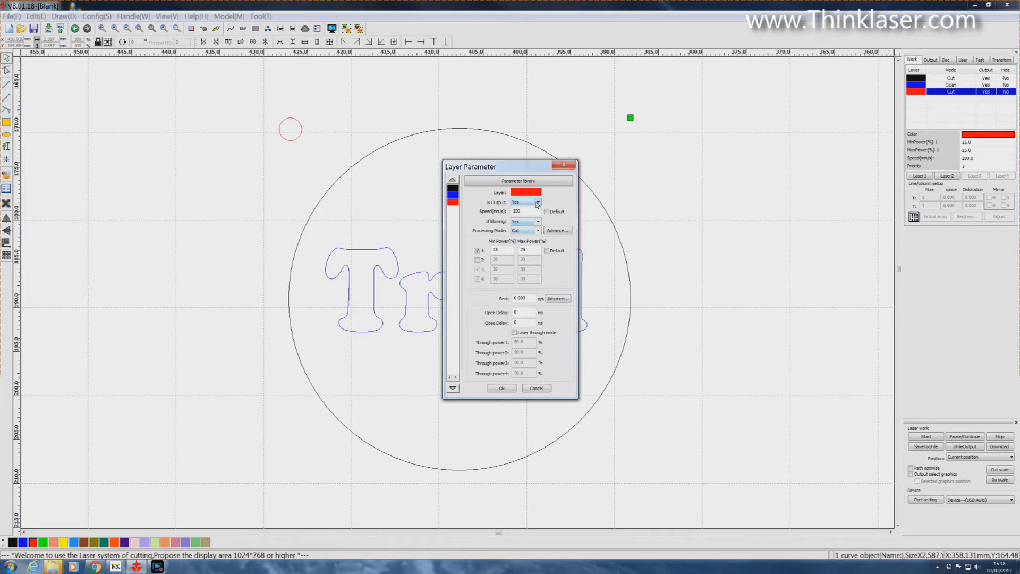
double_click(530, 212)
left_click_drag(514, 250, 480, 252)
key("Tab")
Step: Apply the red layer's speed 2.0 and power 1.0, and move the black Cut layer to the end
key("Return")
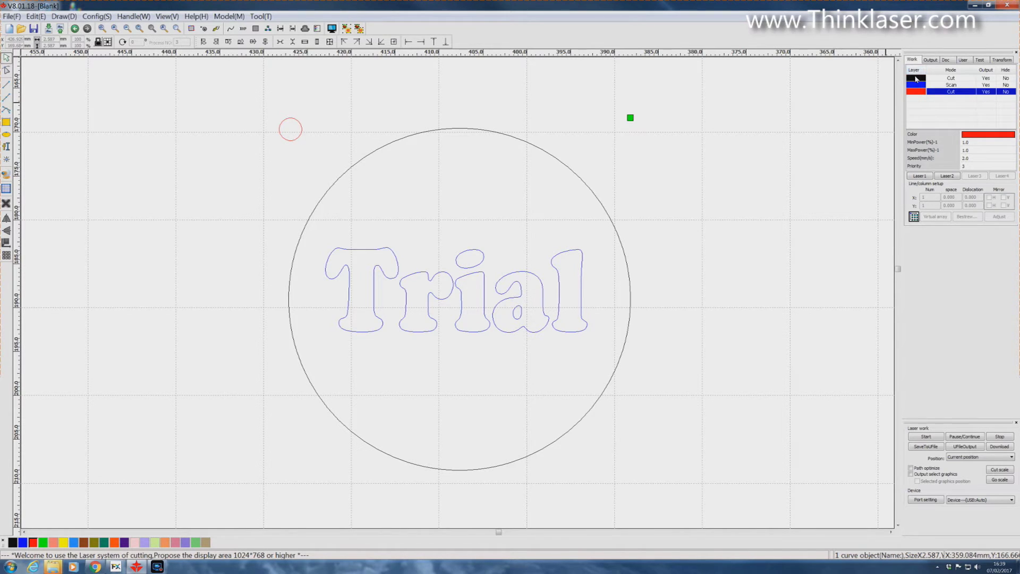
left_click_drag(915, 79, 912, 101)
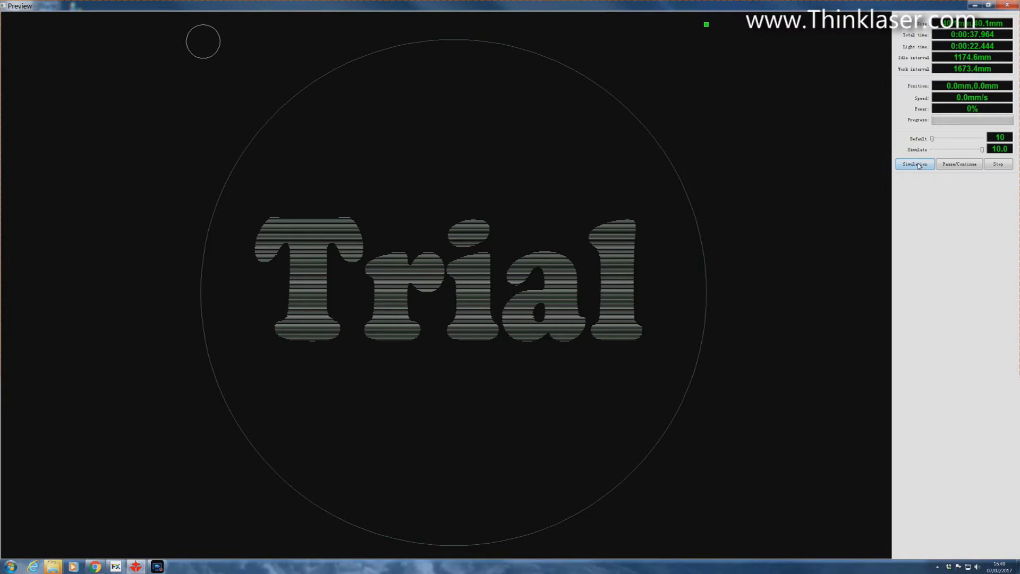
Step: Run the job simulation in Preview, then bring up the Cutting optimize handle settings
left_click(919, 165)
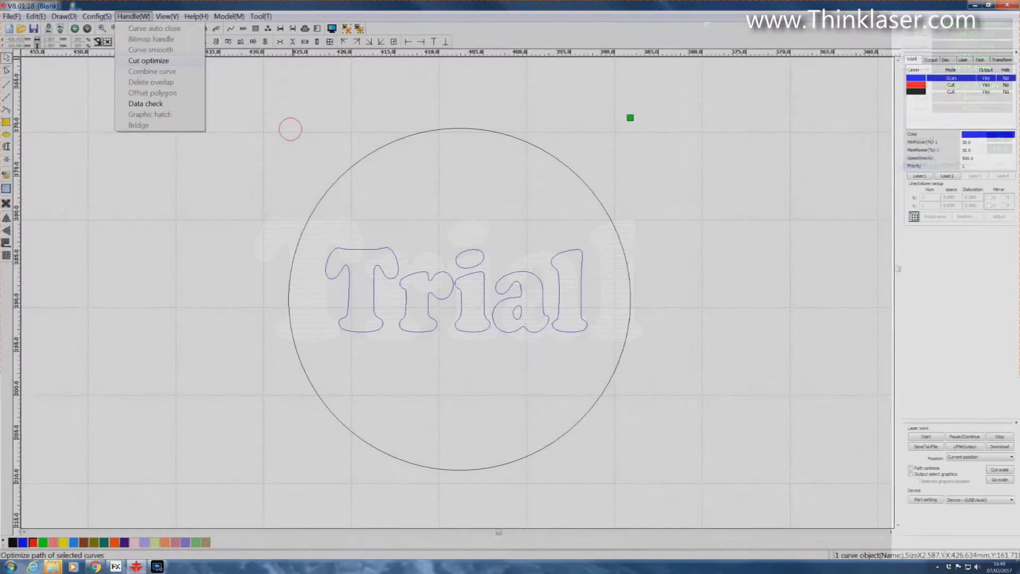
left_click(141, 61)
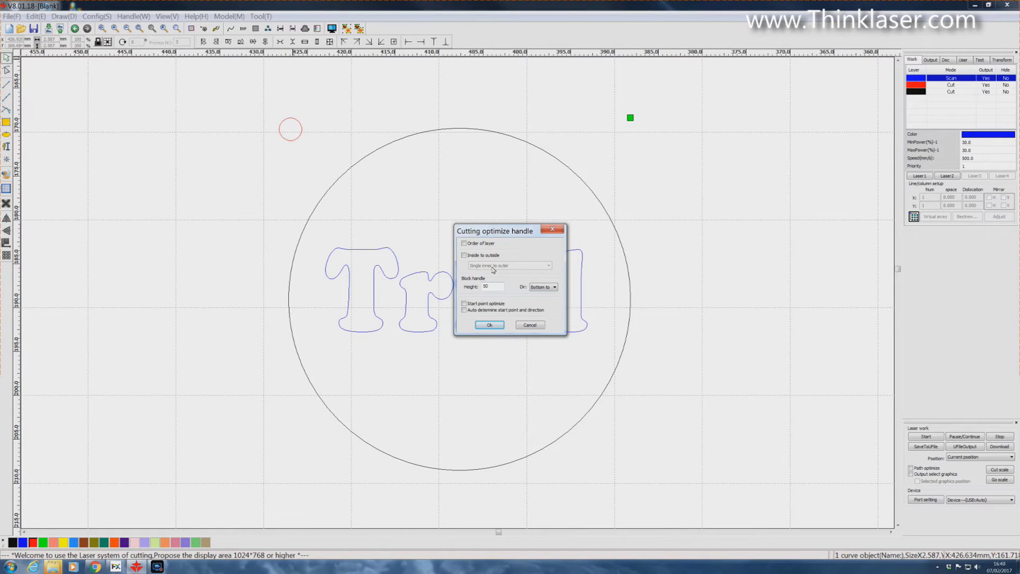
Step: Set the cutting order to the Trial text, then the small circle, then the big outer circle
left_click(552, 231)
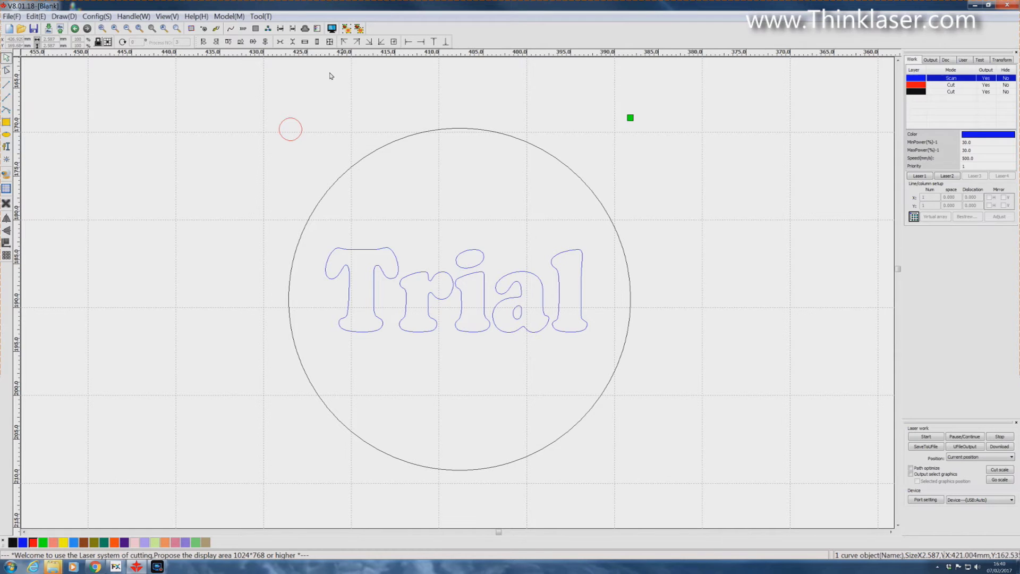
left_click(139, 16)
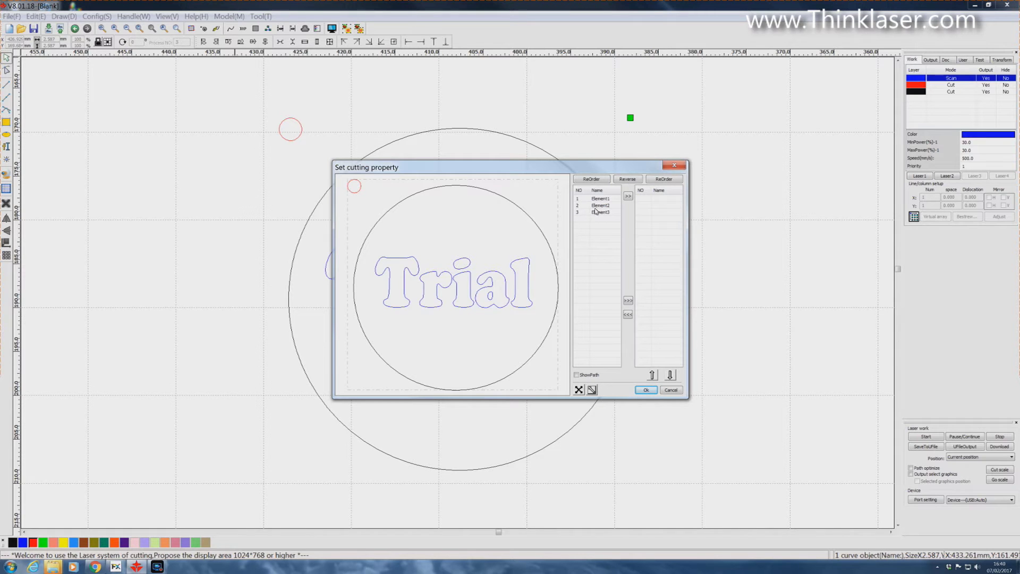
left_click(528, 265)
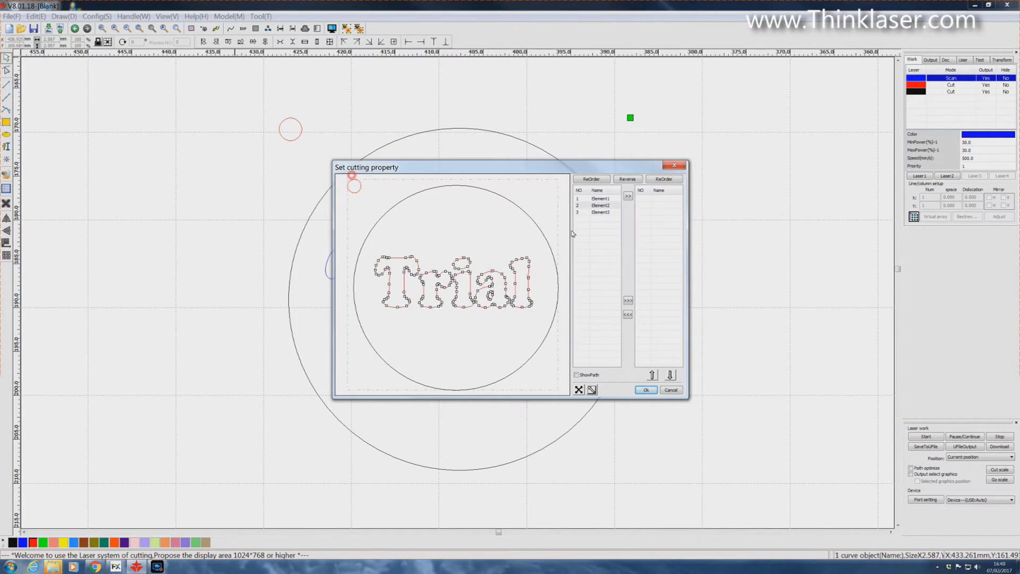
left_click(629, 196)
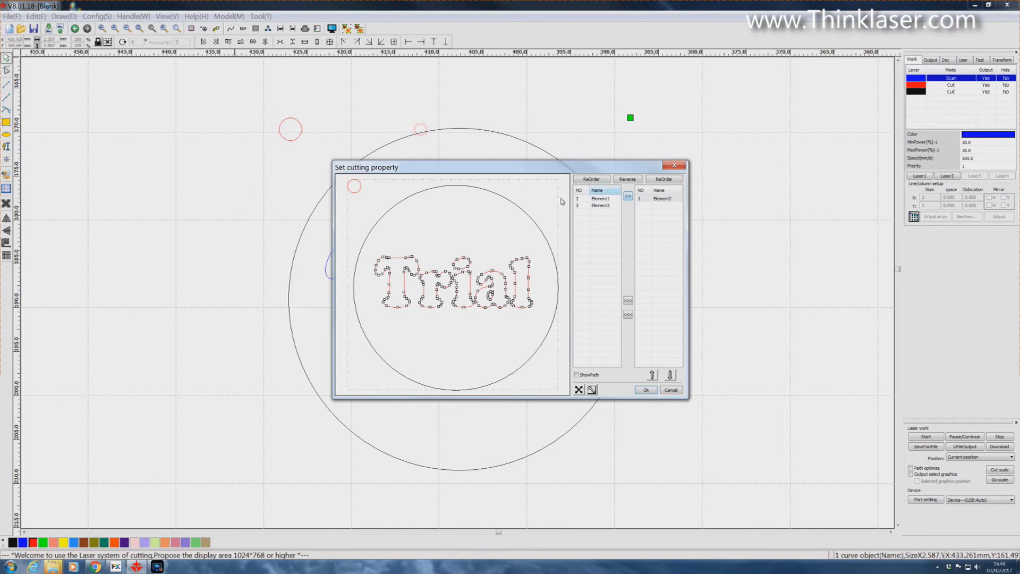
left_click(359, 185)
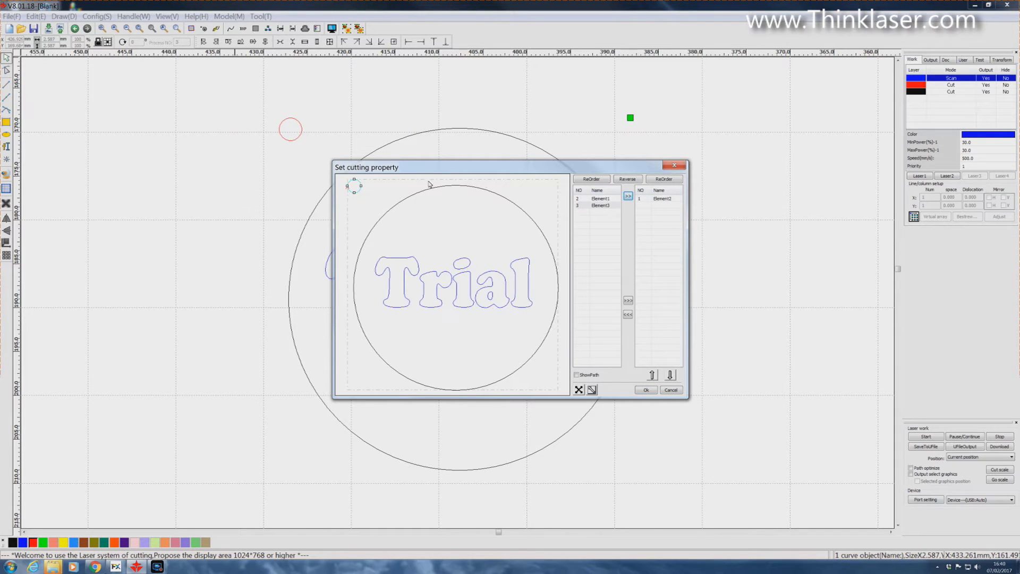
left_click(628, 197)
left_click(538, 228)
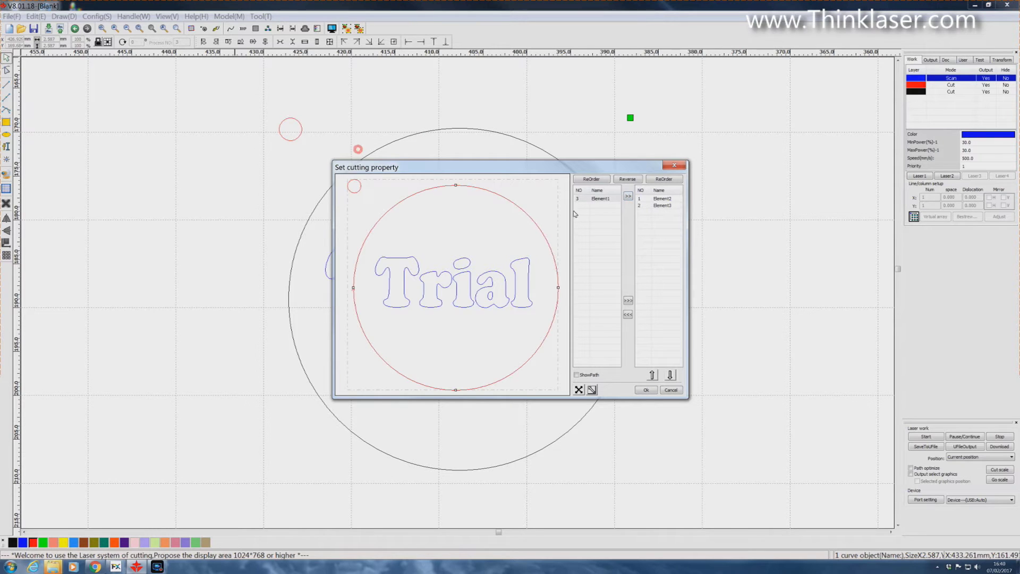
left_click(628, 196)
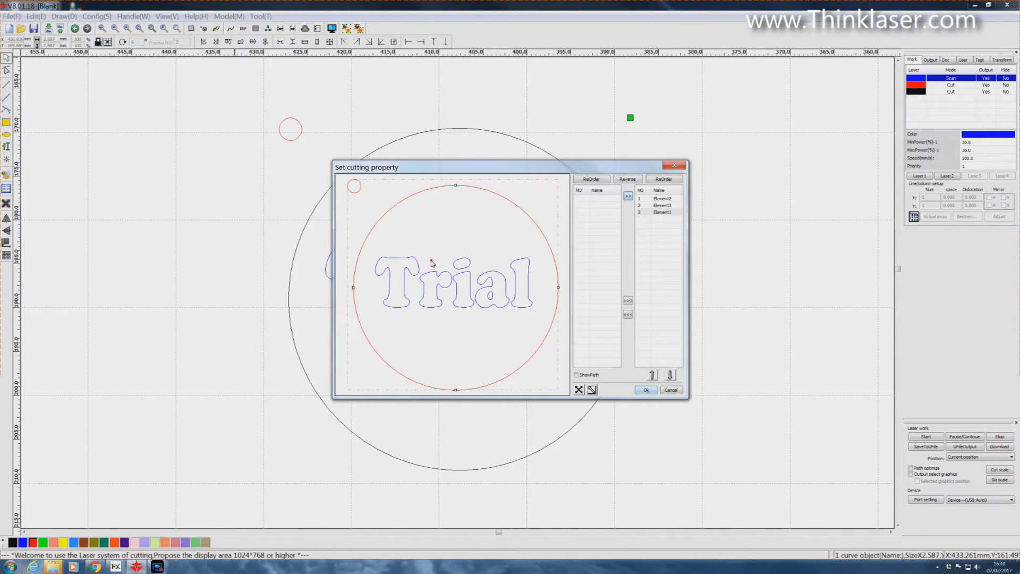
key("Return")
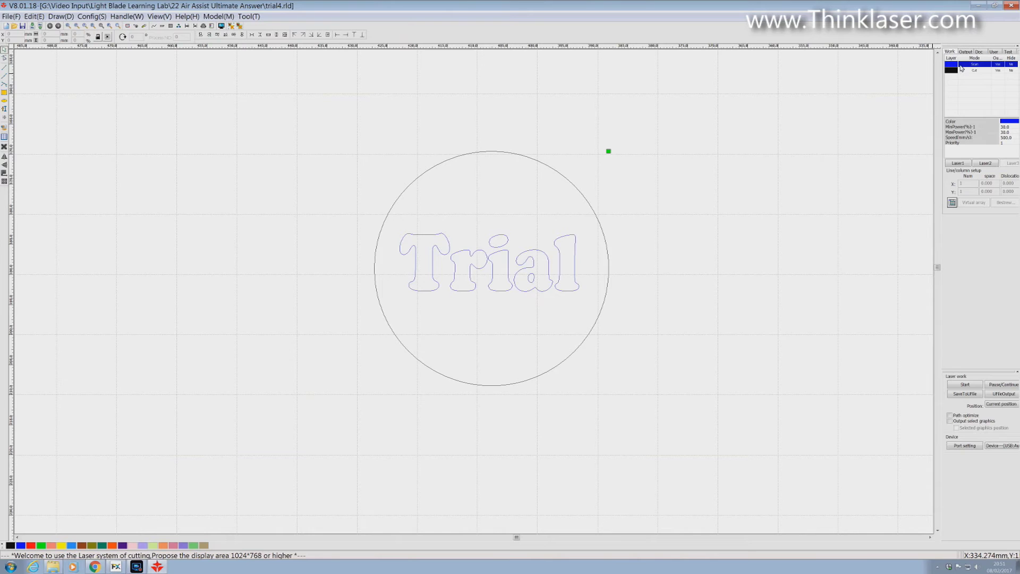
Step: Open the blue Scan layer's Layer Parameter dialog, showing speed 500 and 30% power
double_click(961, 68)
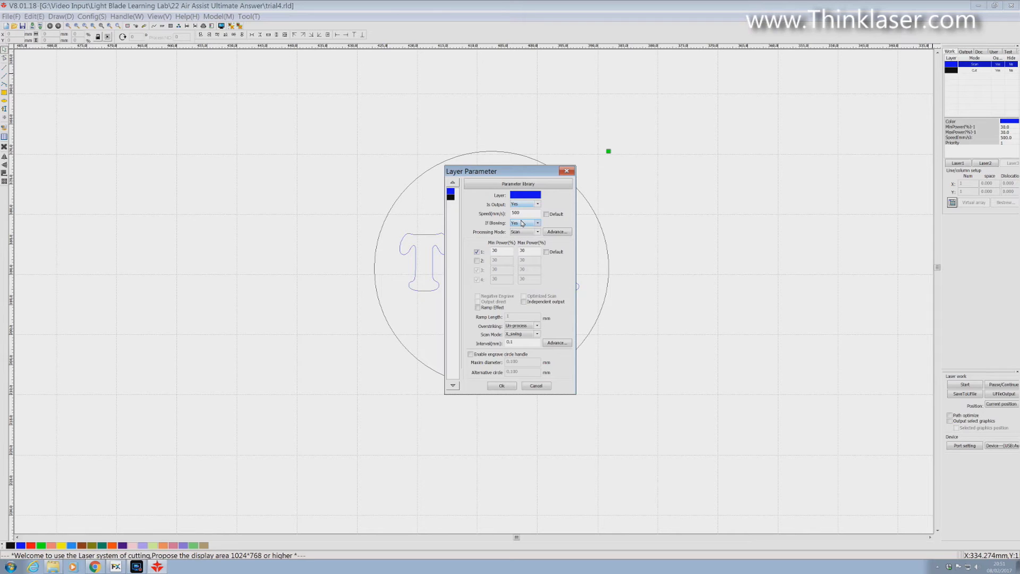
Step: Change the blue Scan layer's If Blowing from Yes to No and save the layer settings
left_click(538, 223)
left_click(520, 229)
left_click(507, 386)
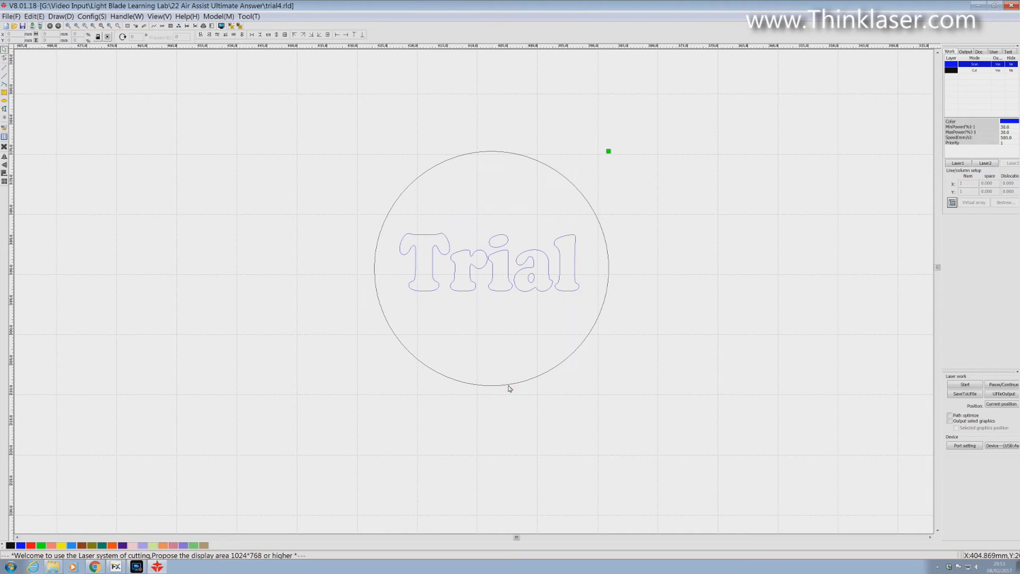
Step: Keep the black Cut layer's If Blowing at Yes in its Layer Parameter dialog and close it
double_click(971, 71)
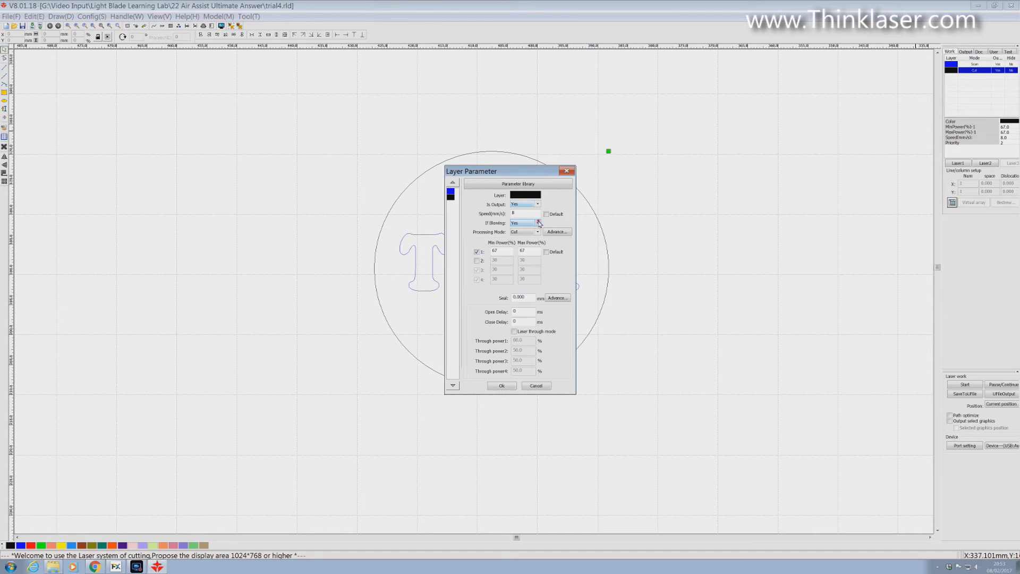
left_click(538, 223)
left_click(528, 225)
key("Return")
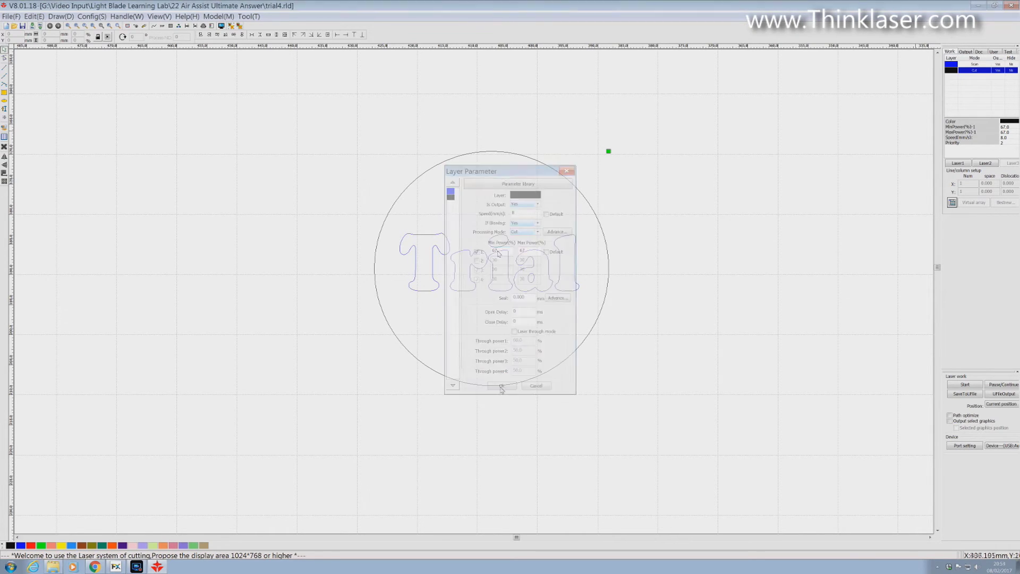